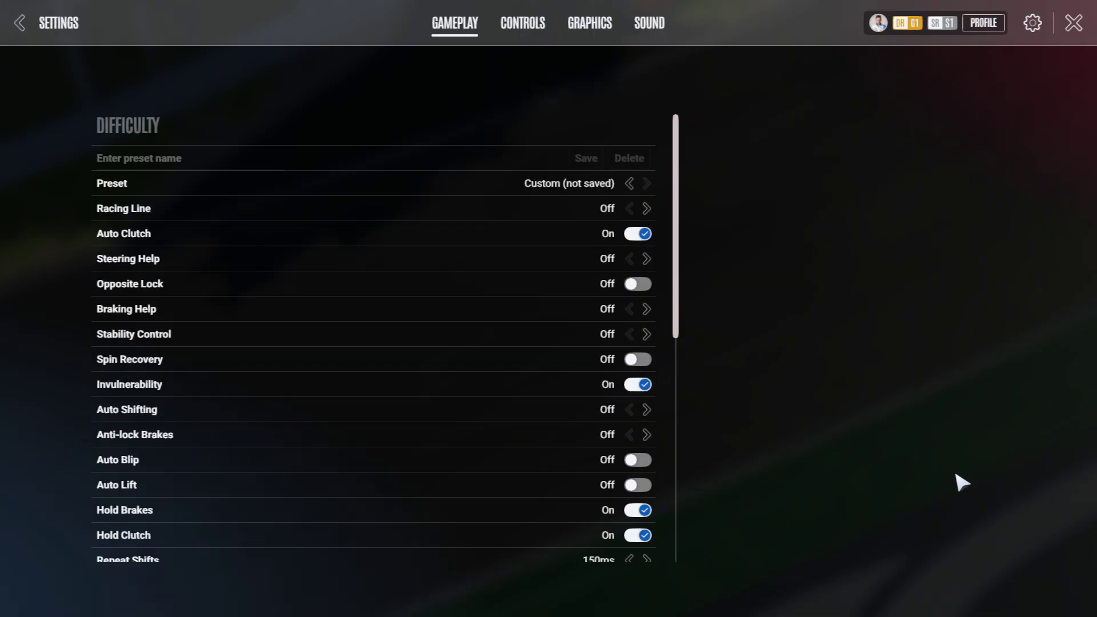
Step: Review the gameplay settings, covering the difficulty aids, AI options, instant replay and network sections
{"action": "scroll", "coordinate": [684, 246], "scroll_direction": "down", "scroll_amount": 1}
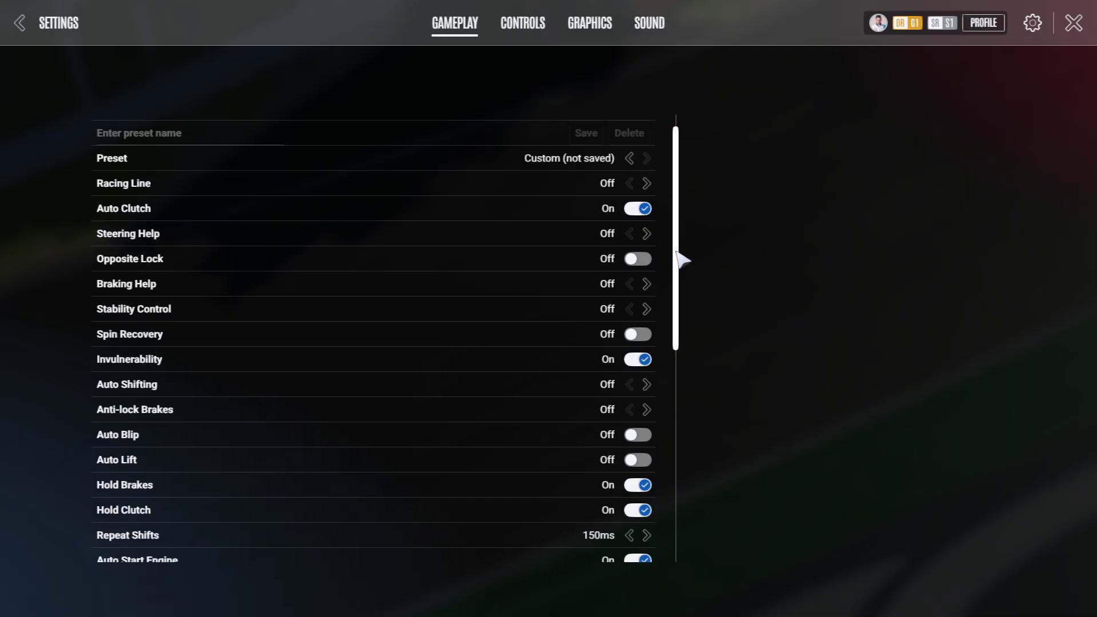
{"action": "scroll", "coordinate": [683, 277], "scroll_direction": "down", "scroll_amount": 3}
{"action": "scroll", "coordinate": [684, 296], "scroll_direction": "down", "scroll_amount": 2}
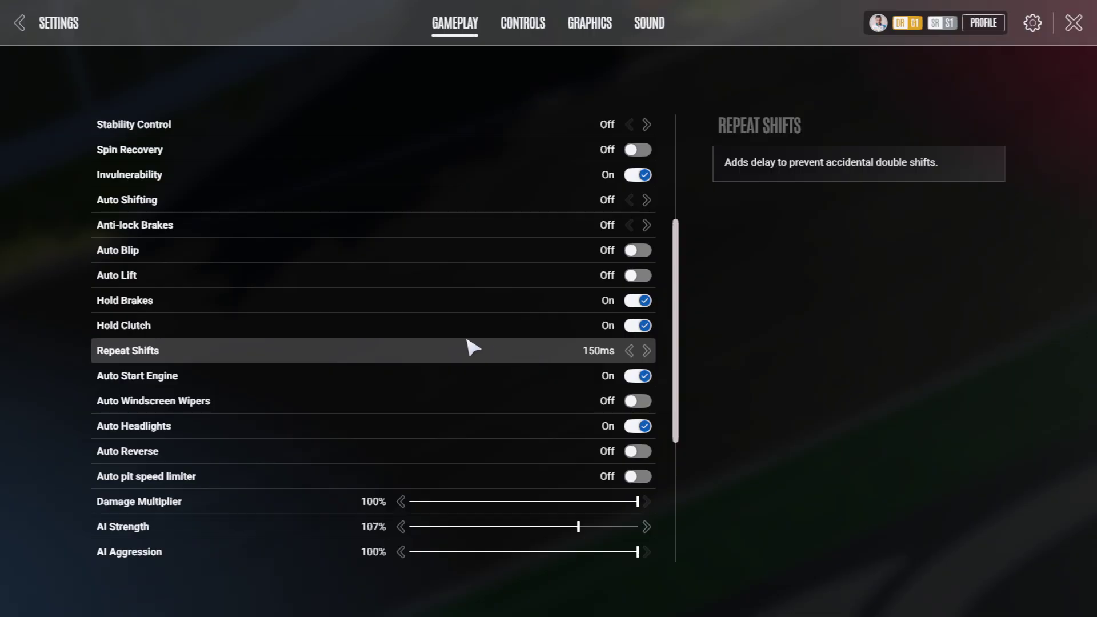
{"action": "scroll", "coordinate": [371, 381], "scroll_direction": "down", "scroll_amount": 2}
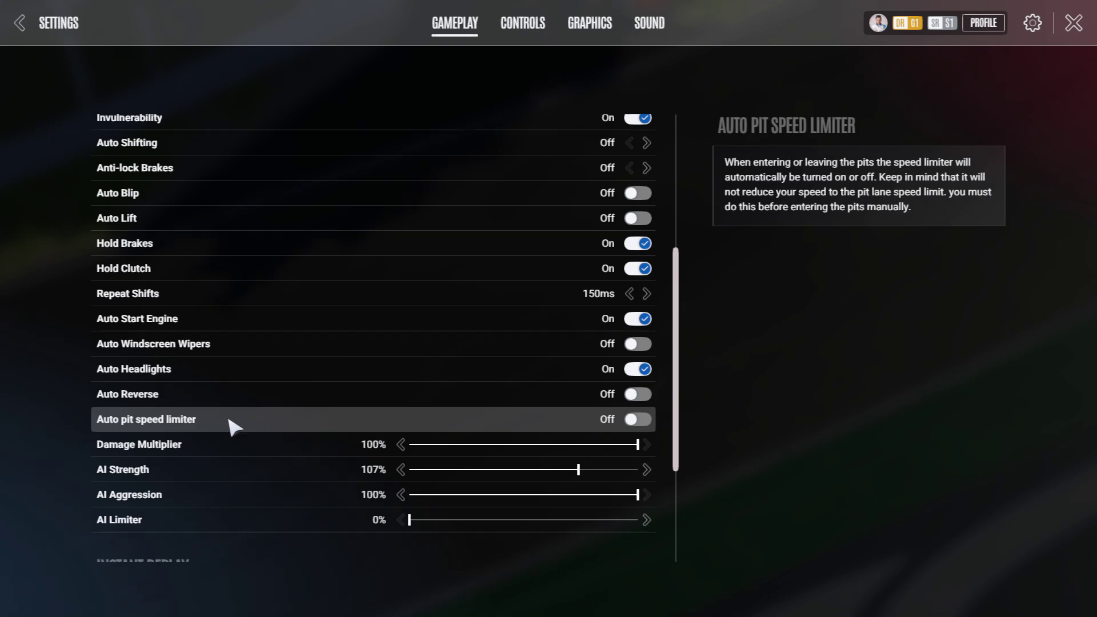
{"action": "scroll", "coordinate": [251, 421], "scroll_direction": "down", "scroll_amount": 1}
{"action": "scroll", "coordinate": [252, 421], "scroll_direction": "down", "scroll_amount": 1}
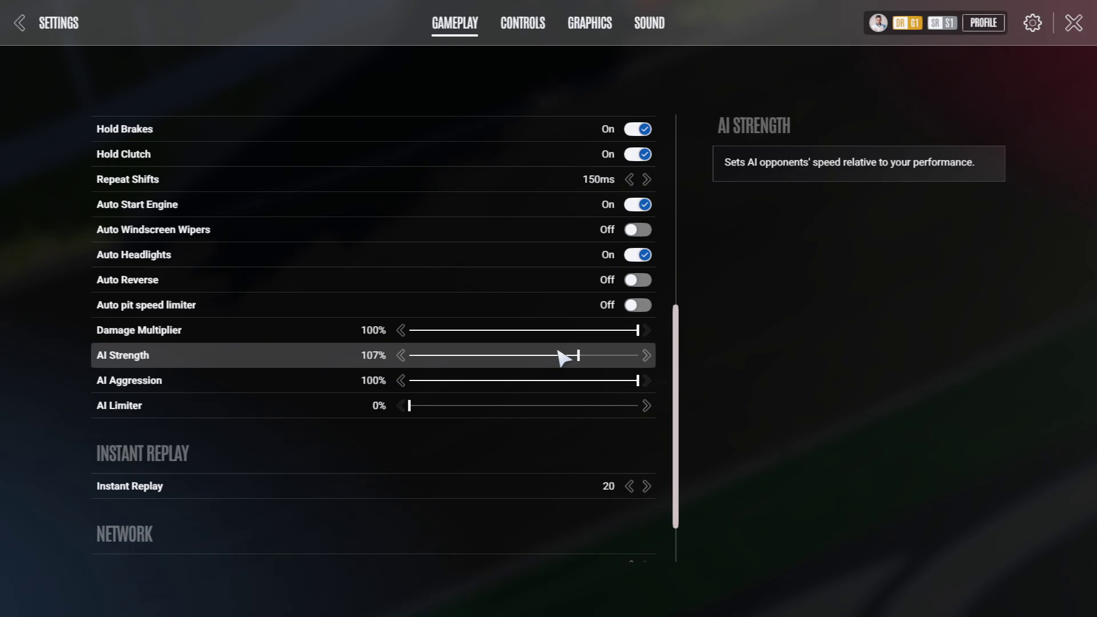
{"action": "scroll", "coordinate": [563, 358], "scroll_direction": "down", "scroll_amount": 2}
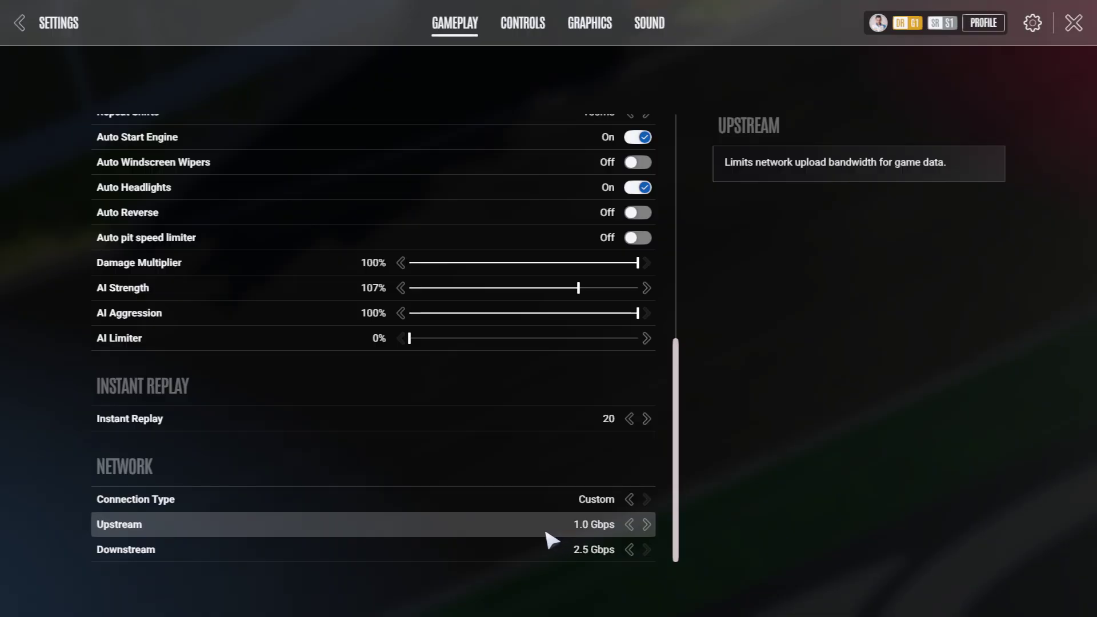
{"action": "scroll", "coordinate": [544, 529], "scroll_direction": "up", "scroll_amount": 5}
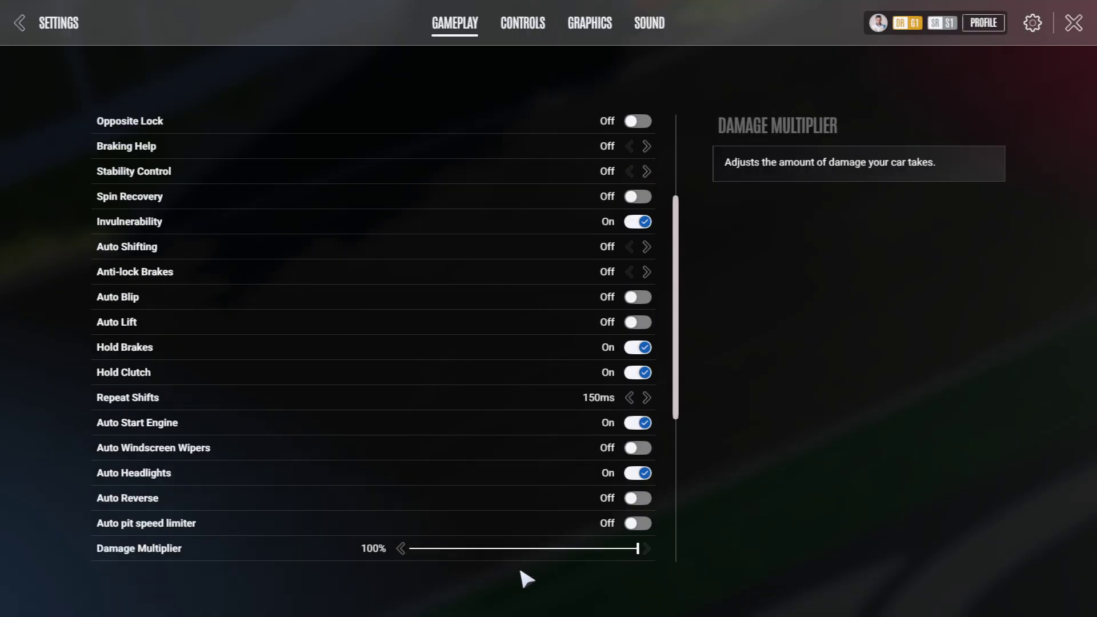
{"action": "scroll", "coordinate": [513, 560], "scroll_direction": "up", "scroll_amount": 3}
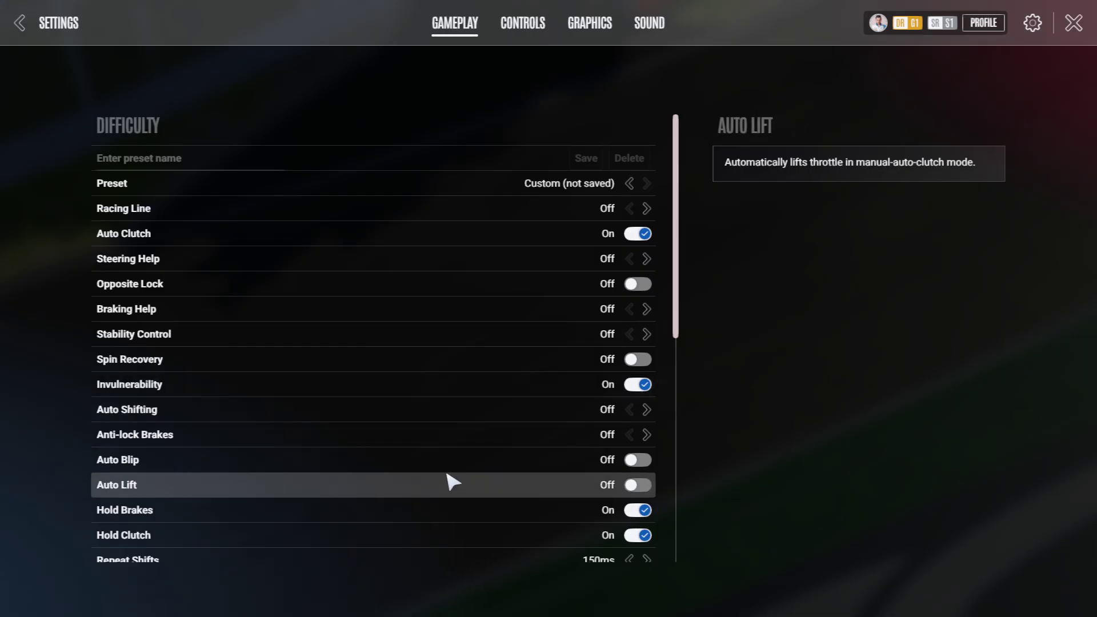
Step: Open the graphics settings and look over the Display, Graphics and Visuals sections
{"action": "left_click", "coordinate": [590, 26]}
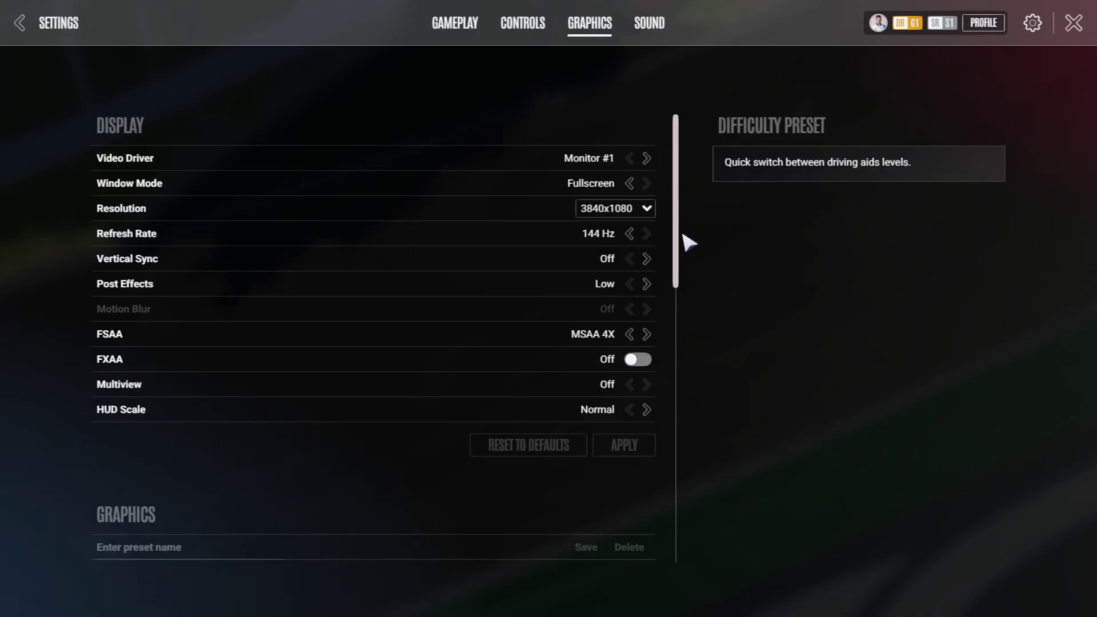
{"action": "scroll", "coordinate": [683, 234], "scroll_direction": "down", "scroll_amount": 10}
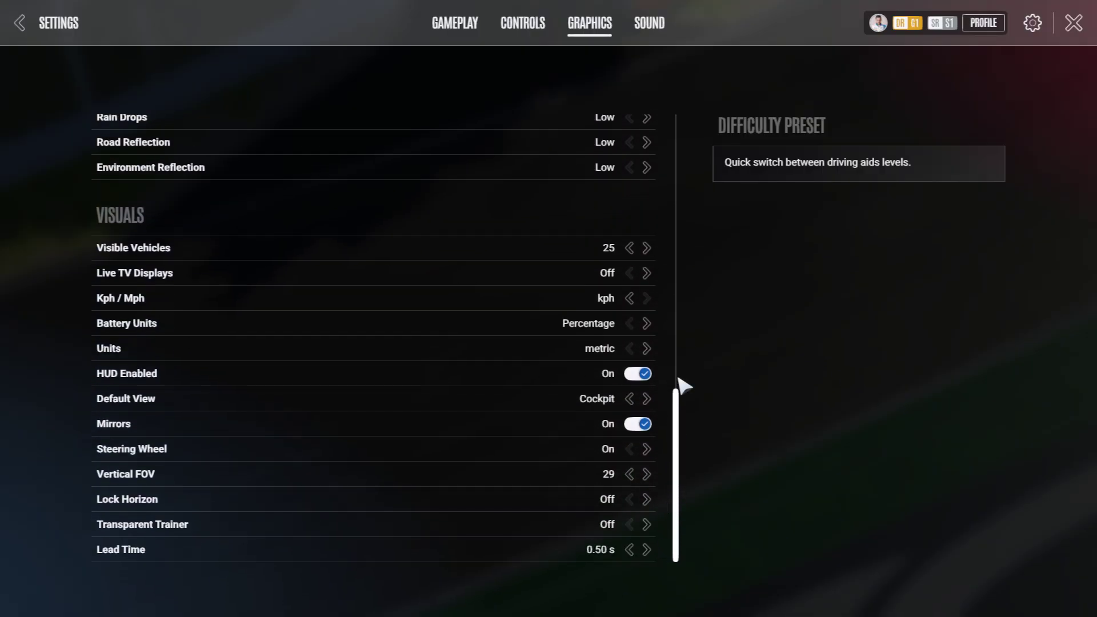
{"action": "left_click_drag", "start_coordinate": [679, 379], "coordinate": [695, 97]}
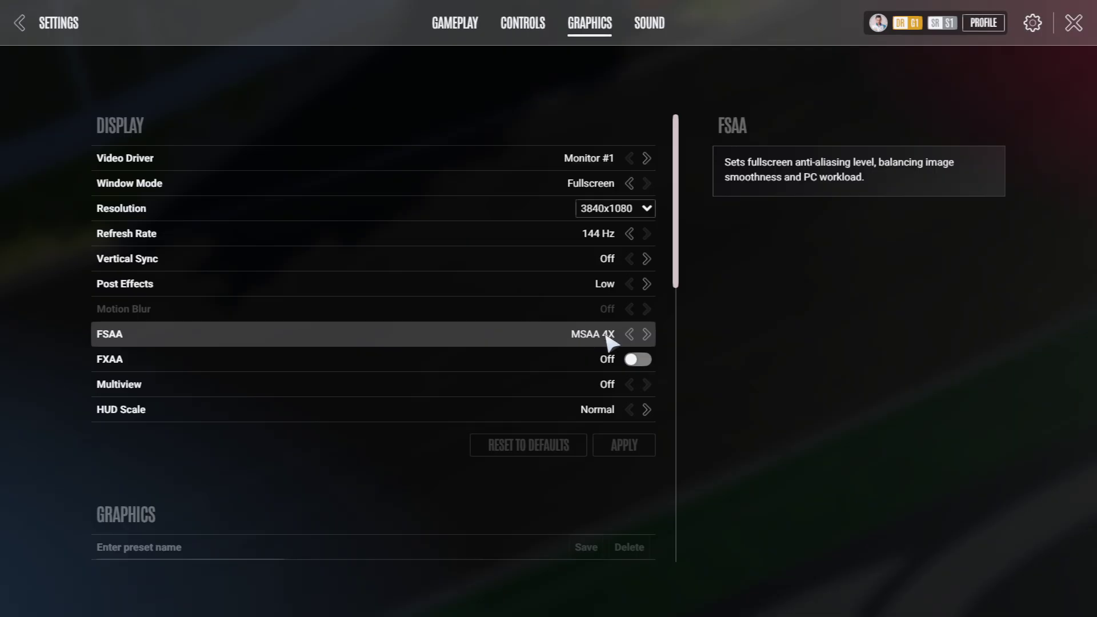
Step: Try FSAA at MSAA 8X and the Wide HUD Scale option, restoring MSAA 4X and Normal
{"action": "left_click", "coordinate": [647, 334]}
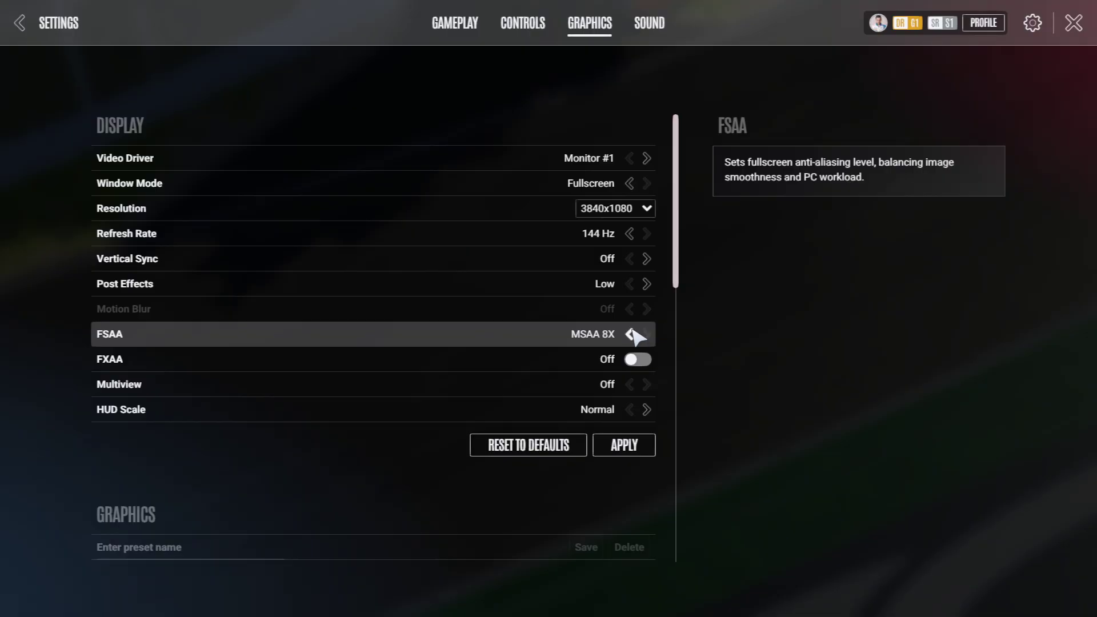
{"action": "left_click", "coordinate": [631, 334]}
{"action": "scroll", "coordinate": [505, 329], "scroll_direction": "down", "scroll_amount": 1}
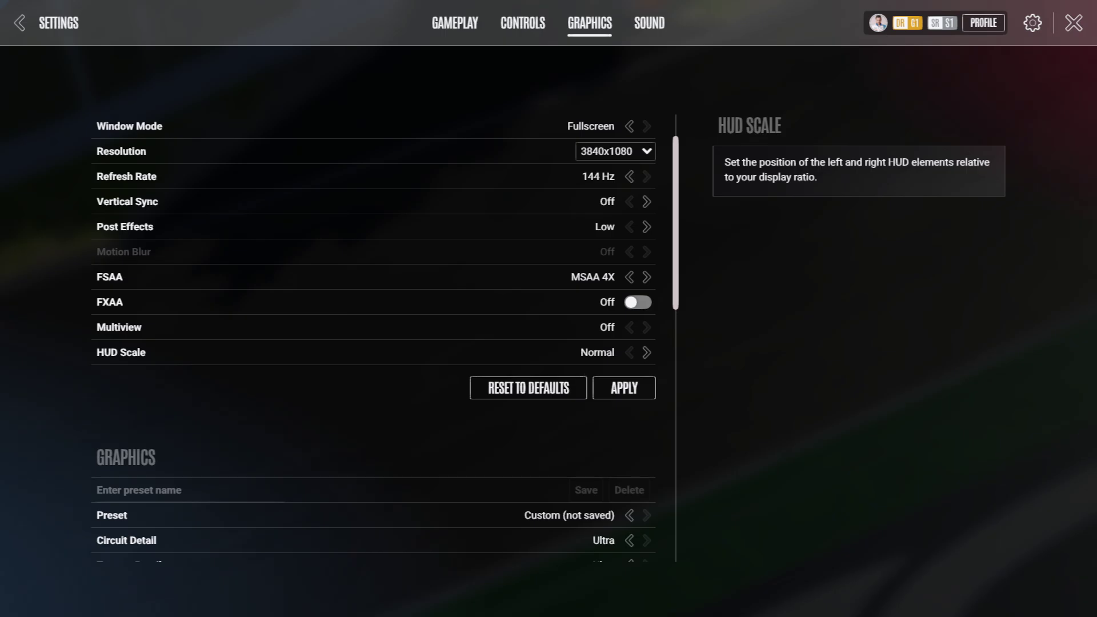
{"action": "left_click", "coordinate": [647, 354]}
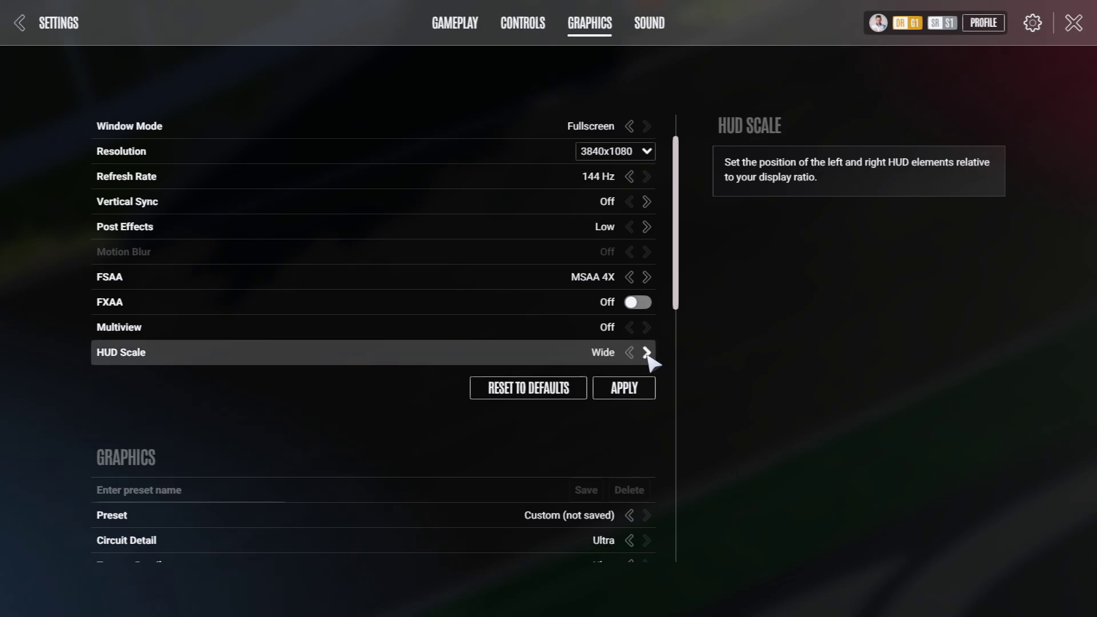
{"action": "left_click", "coordinate": [647, 352]}
{"action": "left_click", "coordinate": [630, 353]}
{"action": "left_click", "coordinate": [630, 353]}
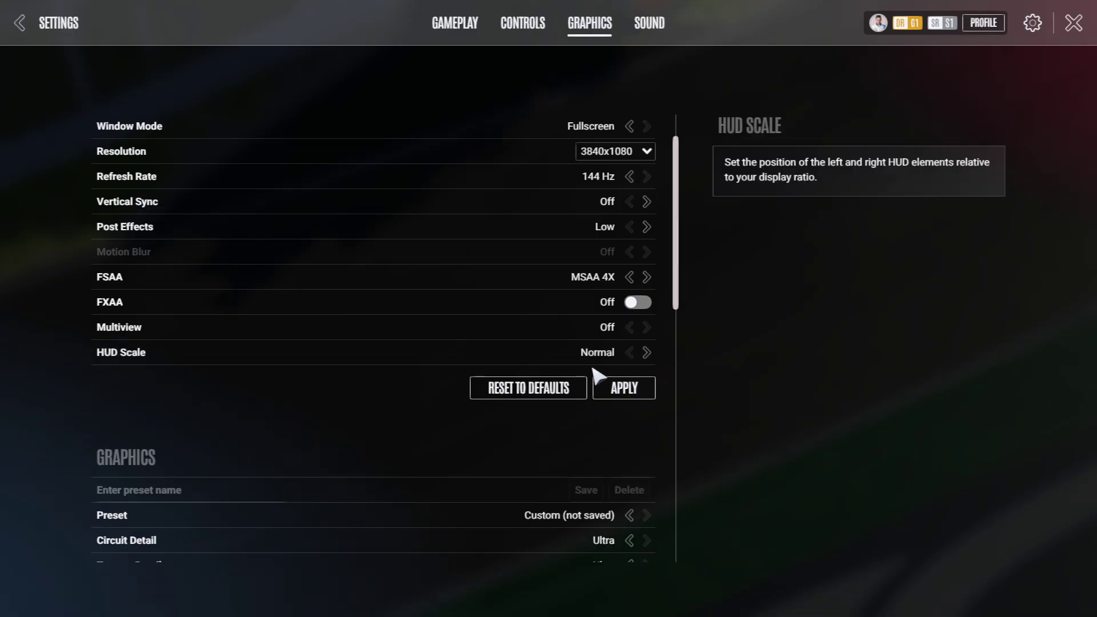
Step: Lower Circuit Detail, Texture Detail, Player Detail and Opponent Detail to Medium
{"action": "left_click_drag", "start_coordinate": [680, 215], "coordinate": [680, 349]}
{"action": "scroll", "coordinate": [680, 350], "scroll_direction": "up", "scroll_amount": 1}
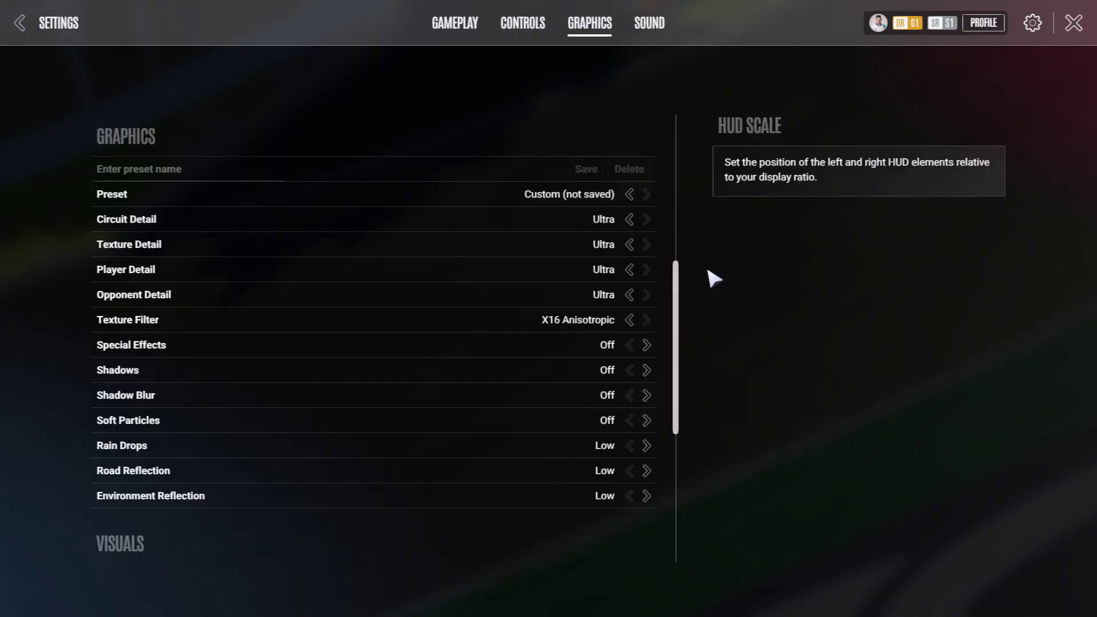
{"action": "left_click", "coordinate": [629, 220]}
{"action": "left_click", "coordinate": [629, 219]}
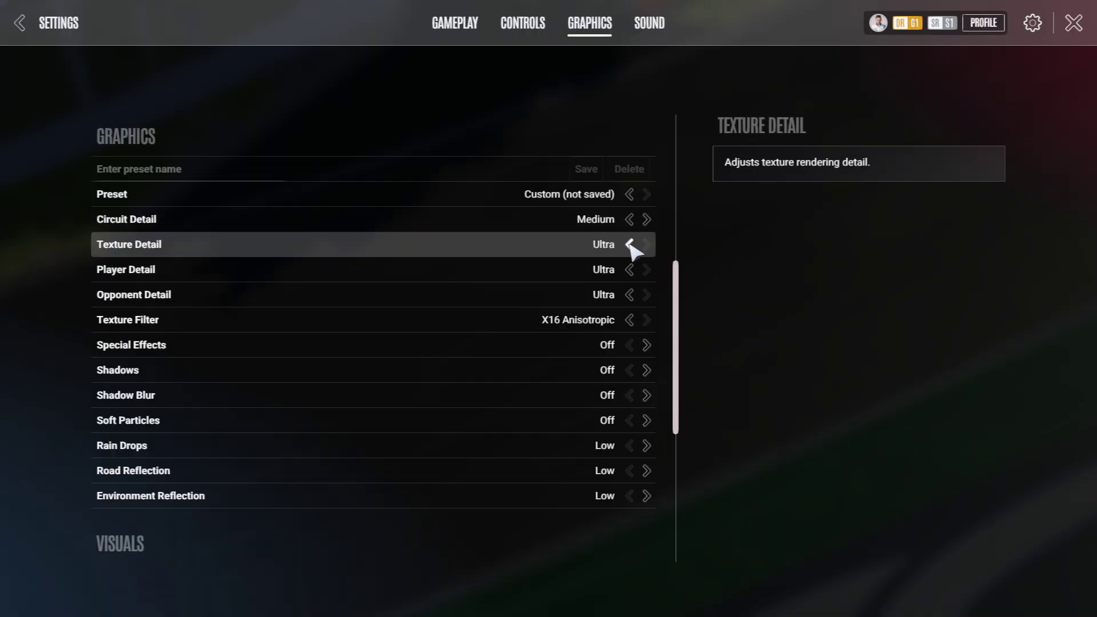
{"action": "left_click", "coordinate": [630, 245]}
{"action": "left_click", "coordinate": [629, 245]}
{"action": "left_click", "coordinate": [629, 270]}
{"action": "left_click", "coordinate": [630, 270]}
{"action": "left_click", "coordinate": [629, 295]}
{"action": "left_click", "coordinate": [629, 295]}
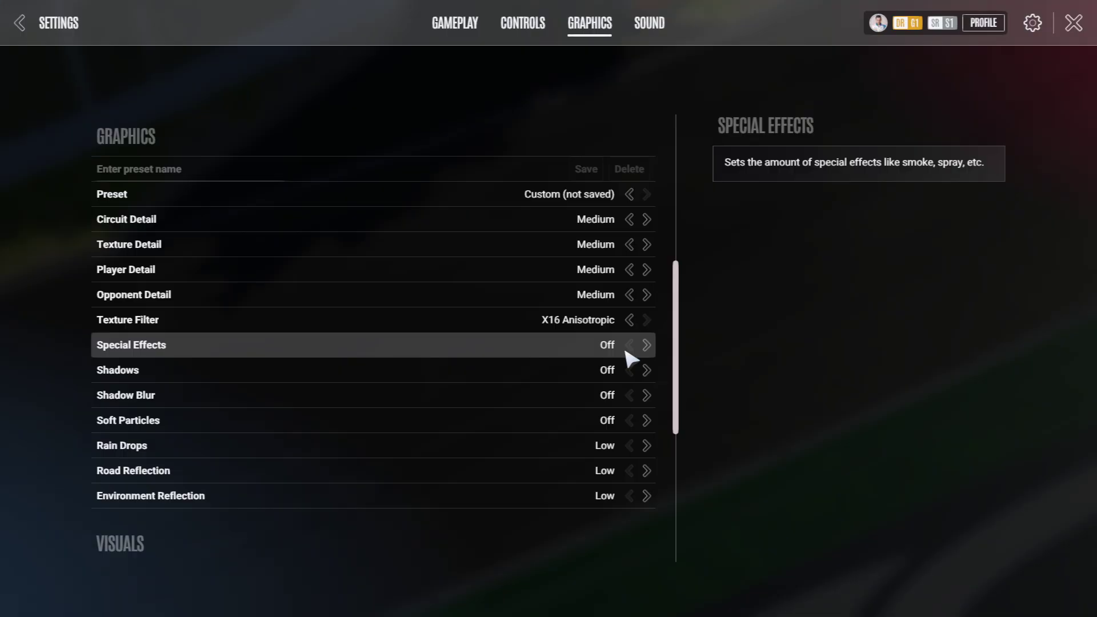
Step: Set Opponent Detail, Player Detail, Texture Detail and Circuit Detail back to Ultra
{"action": "left_click", "coordinate": [647, 295]}
{"action": "left_click", "coordinate": [647, 295]}
{"action": "left_click", "coordinate": [647, 270]}
{"action": "left_click", "coordinate": [647, 270]}
{"action": "left_click", "coordinate": [648, 245]}
{"action": "left_click", "coordinate": [647, 244]}
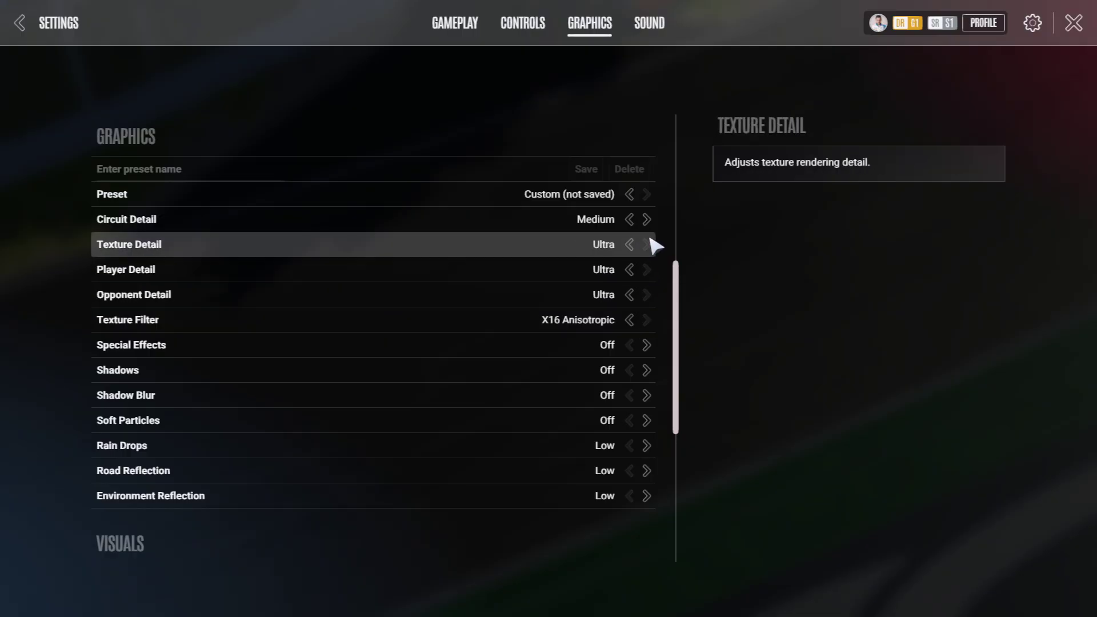
{"action": "left_click", "coordinate": [647, 220]}
{"action": "left_click", "coordinate": [647, 219]}
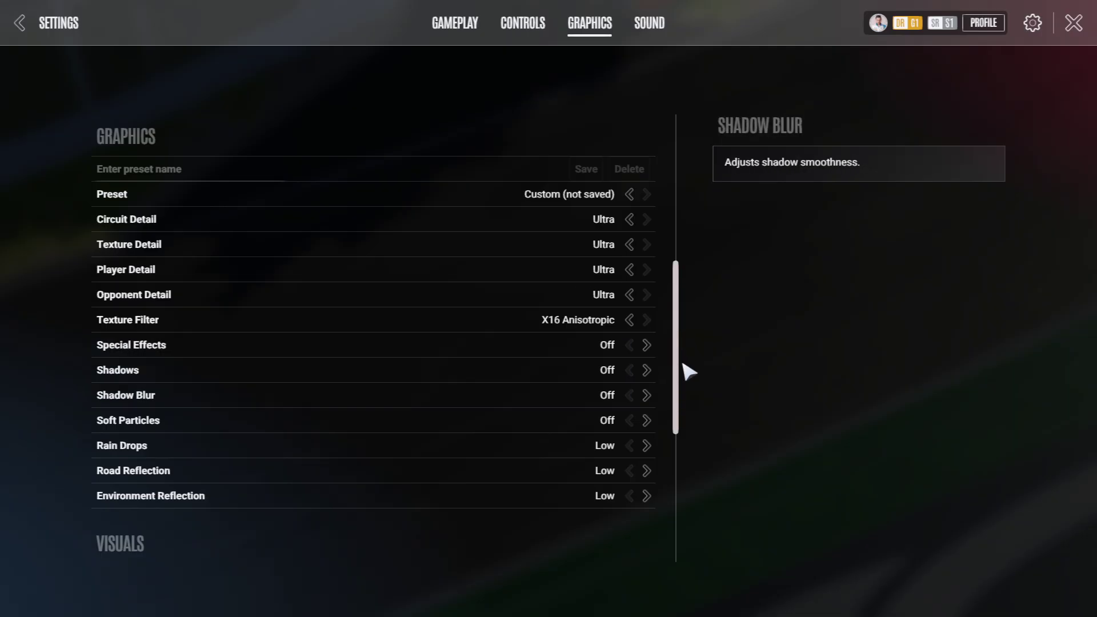
Step: Try the available Lock Horizon options in the Visuals section and return the setting to Off
{"action": "left_click_drag", "start_coordinate": [677, 365], "coordinate": [688, 504]}
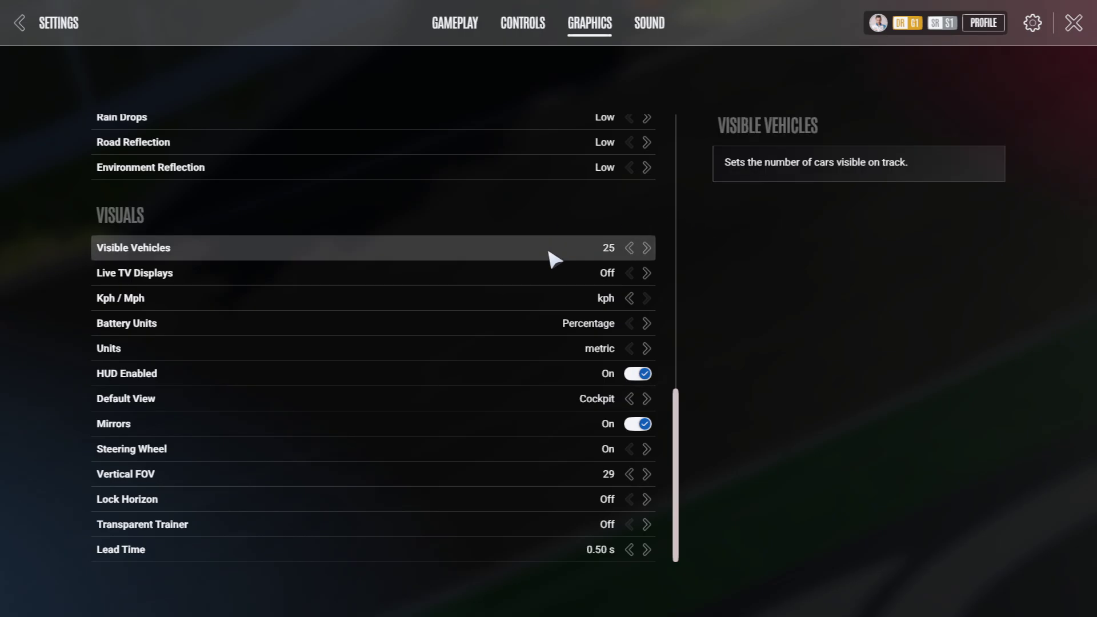
{"action": "scroll", "coordinate": [559, 247], "scroll_direction": "up", "scroll_amount": 5}
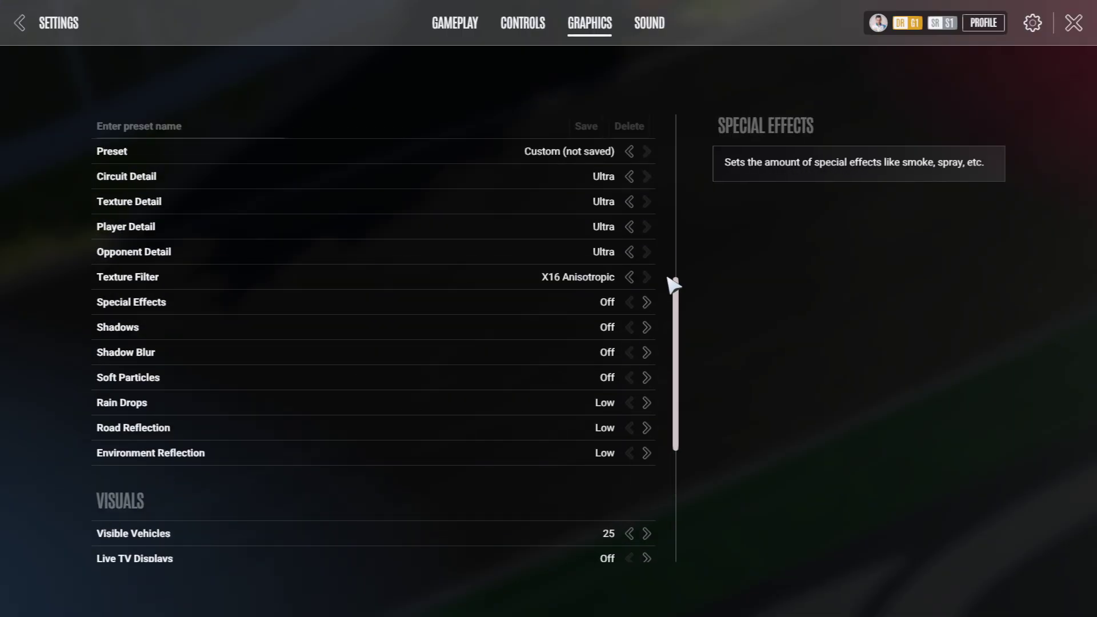
{"action": "left_click_drag", "start_coordinate": [683, 321], "coordinate": [678, 412]}
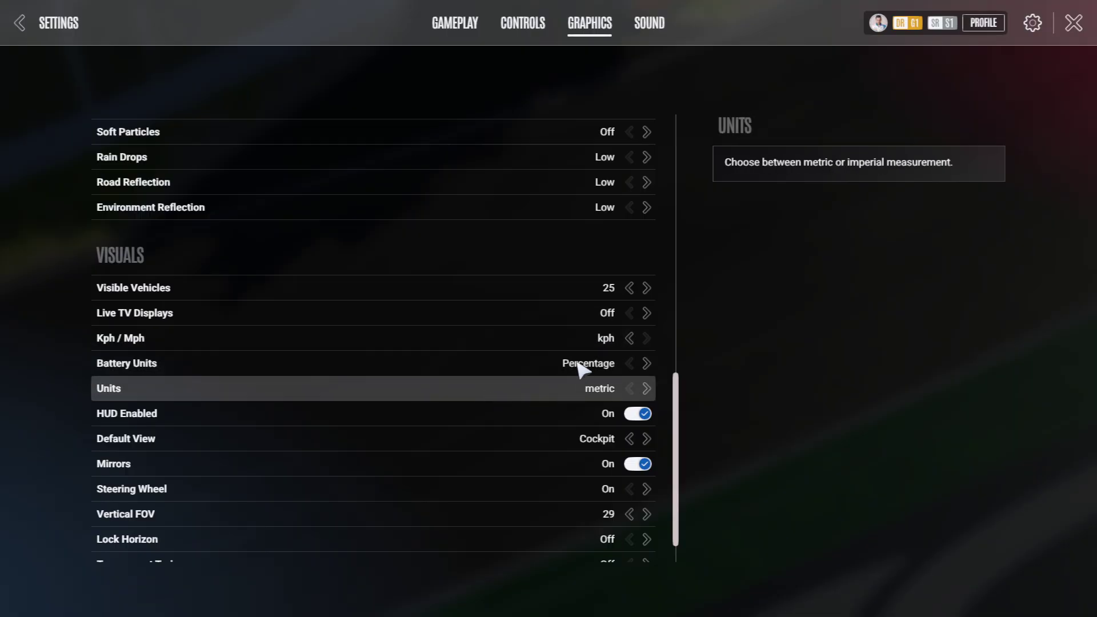
{"action": "scroll", "coordinate": [459, 424], "scroll_direction": "down", "scroll_amount": 1}
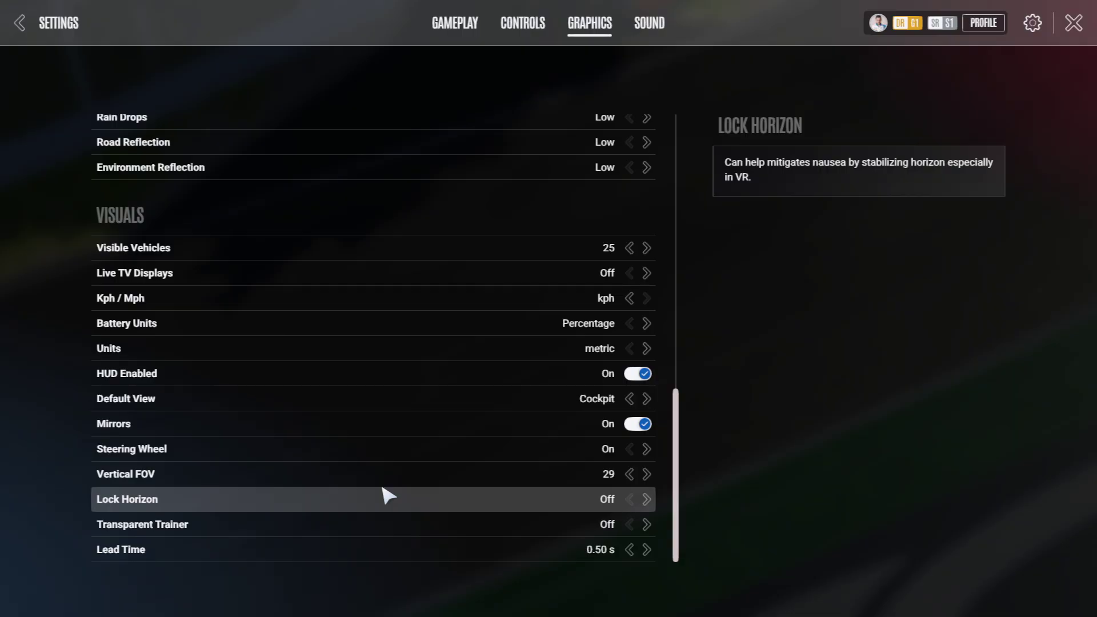
{"action": "left_click", "coordinate": [648, 500]}
{"action": "left_click", "coordinate": [647, 500]}
{"action": "left_click", "coordinate": [648, 500]}
{"action": "left_click", "coordinate": [647, 501]}
{"action": "left_click", "coordinate": [629, 500]}
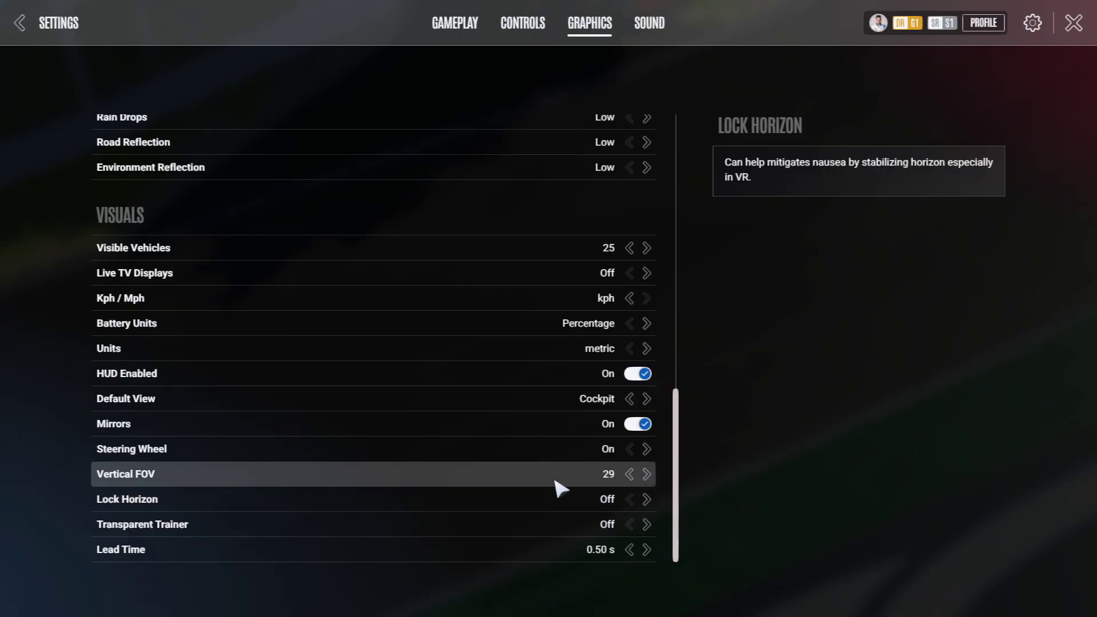